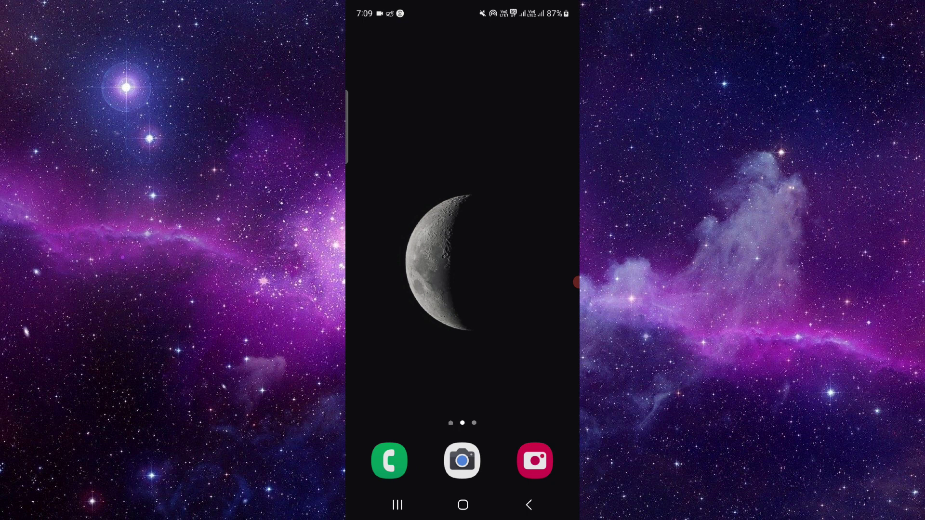
Step: Search the app drawer for 'ca' and launch the Calculator app
left_click_drag(462, 326, 463, 180)
left_click(433, 37)
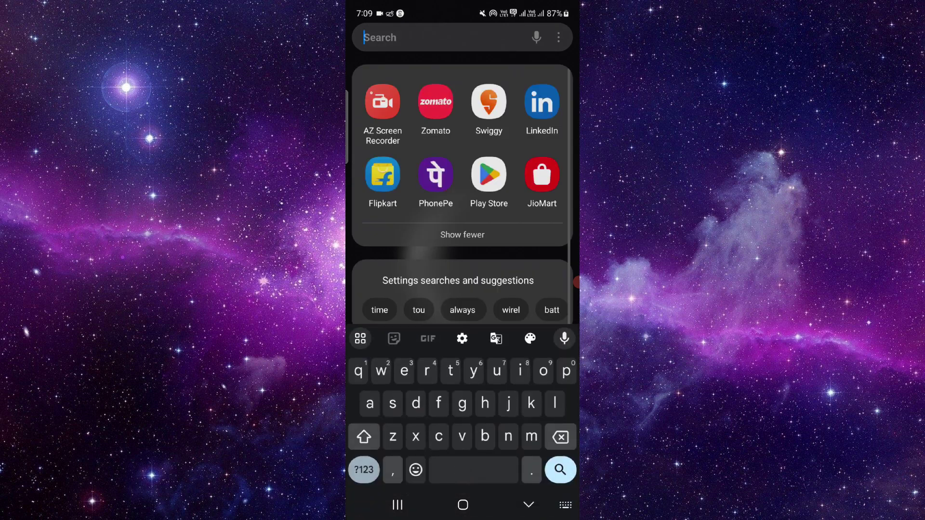
type("ca")
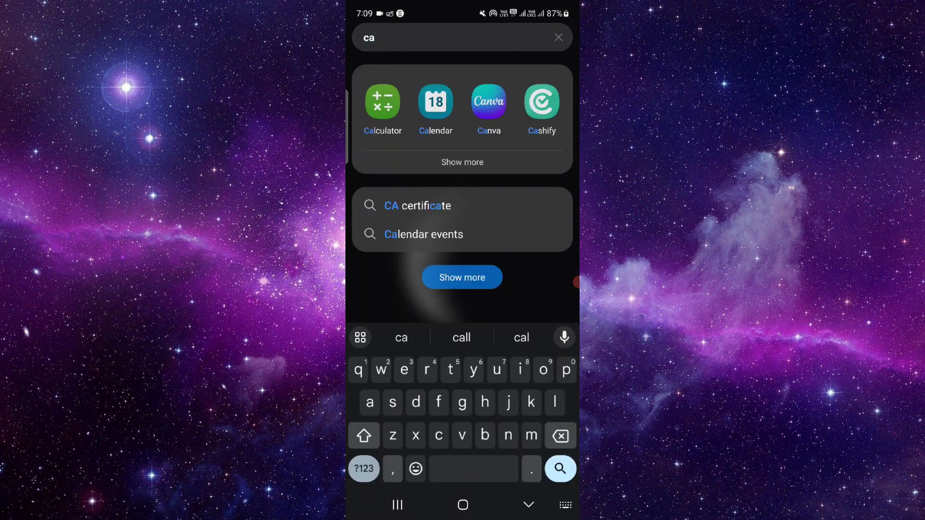
left_click(382, 102)
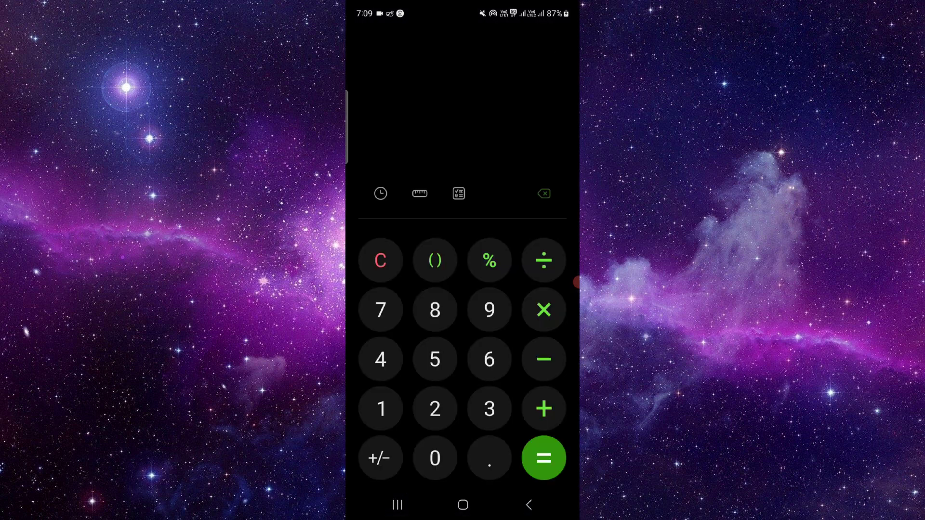
Step: Open the Calculator's unit converter with the ruler icon
mouse_move(574, 283)
left_mouse_down()
mouse_move(442, 216)
mouse_move(566, 215)
mouse_move(566, 170)
left_mouse_up()
left_click(419, 194)
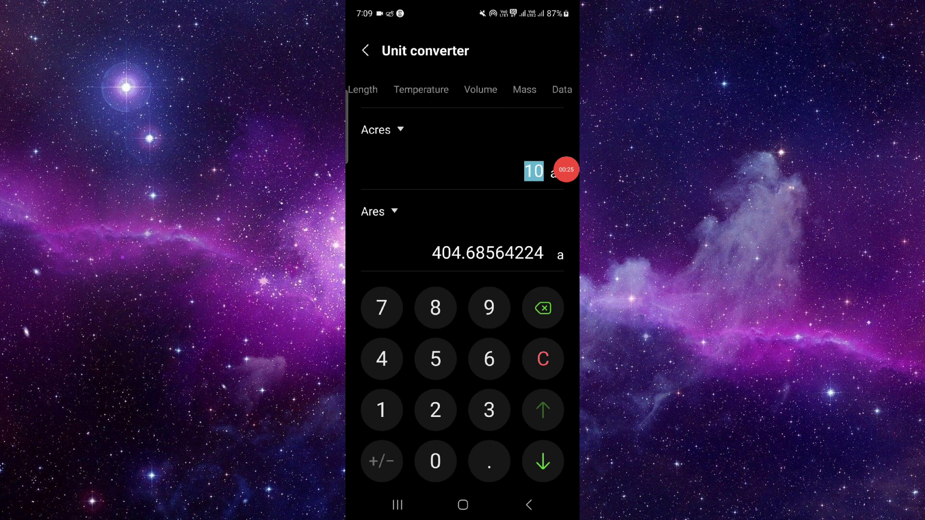
left_click_drag(536, 89, 375, 89)
Step: Switch the unit converter to the Tip category
left_click(515, 89)
left_click(548, 88)
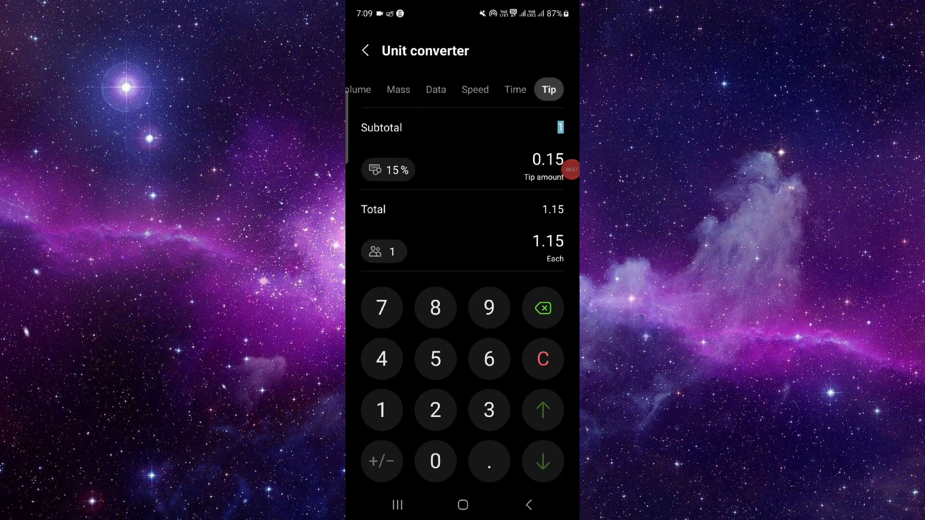
mouse_move(566, 171)
left_mouse_down()
mouse_move(547, 205)
mouse_move(566, 196)
left_mouse_up()
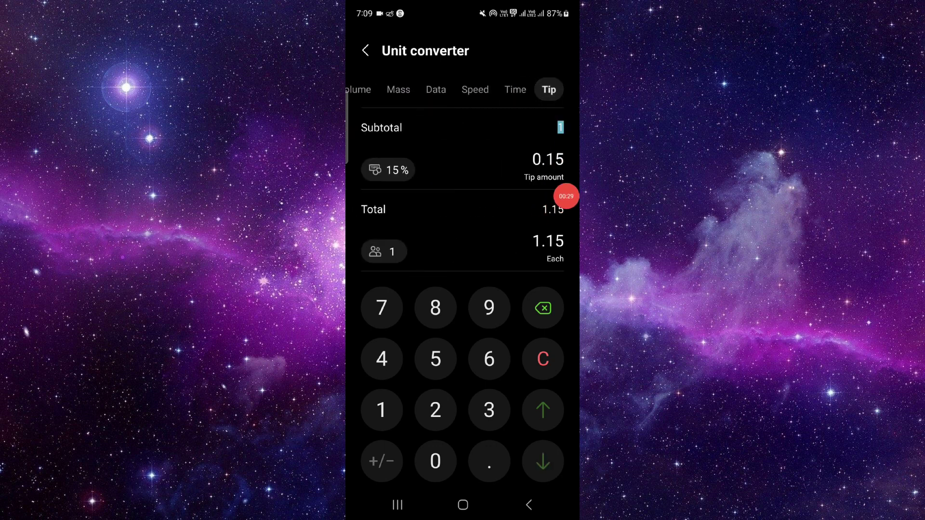
Step: Replace the subtotal with 1000 and change the tip from 15% to 10%
left_click(542, 309)
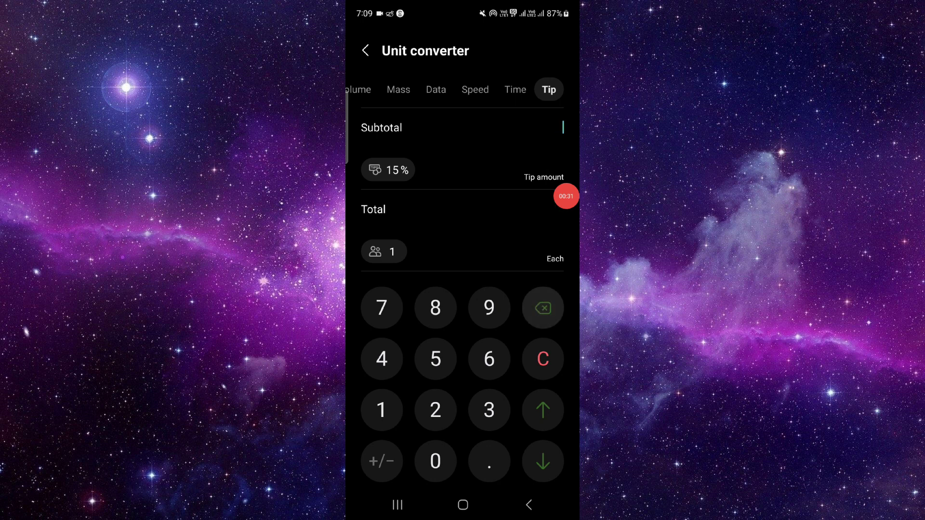
left_click(382, 411)
left_click(435, 461)
left_click(435, 461)
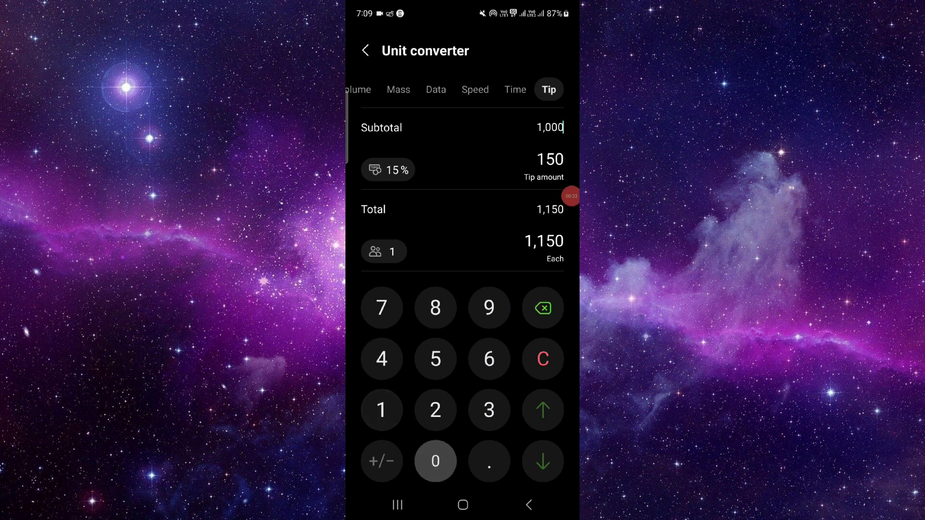
left_click(388, 170)
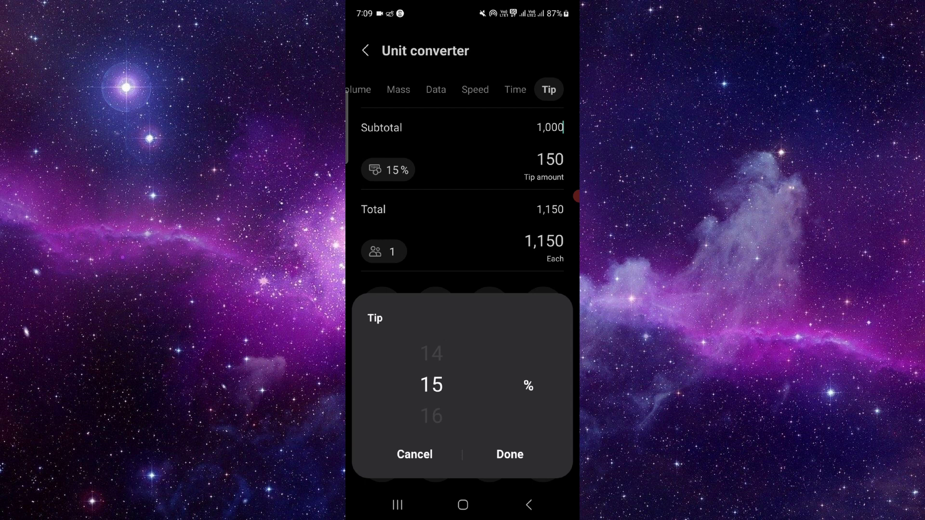
mouse_move(431, 355)
left_mouse_down()
mouse_move(431, 448)
mouse_move(432, 386)
left_mouse_up()
left_click(509, 453)
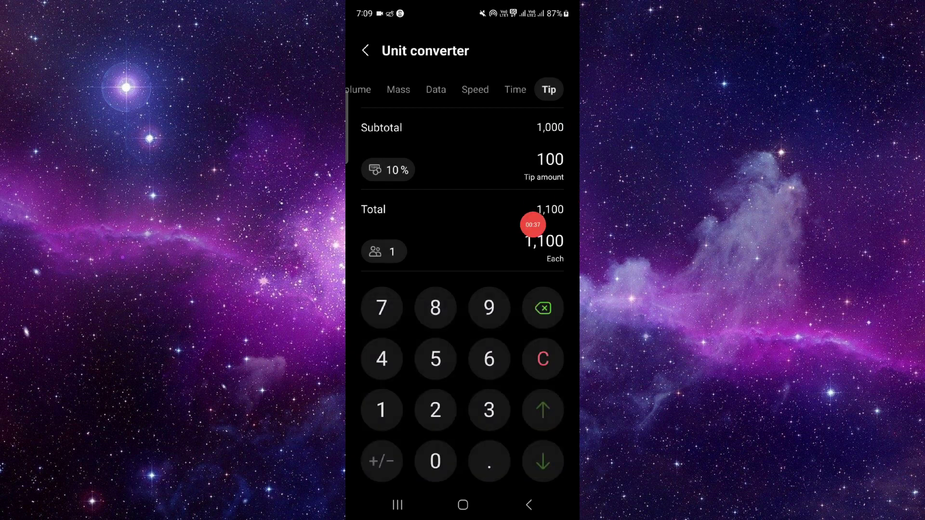
Step: Swipe the Calculator card away in the recent apps overview
left_click(398, 505)
left_click_drag(462, 289, 461, 87)
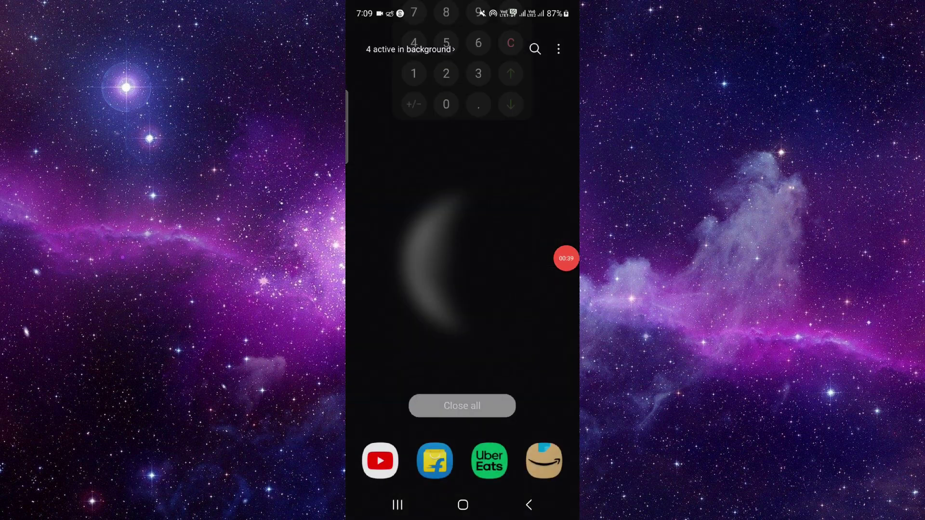